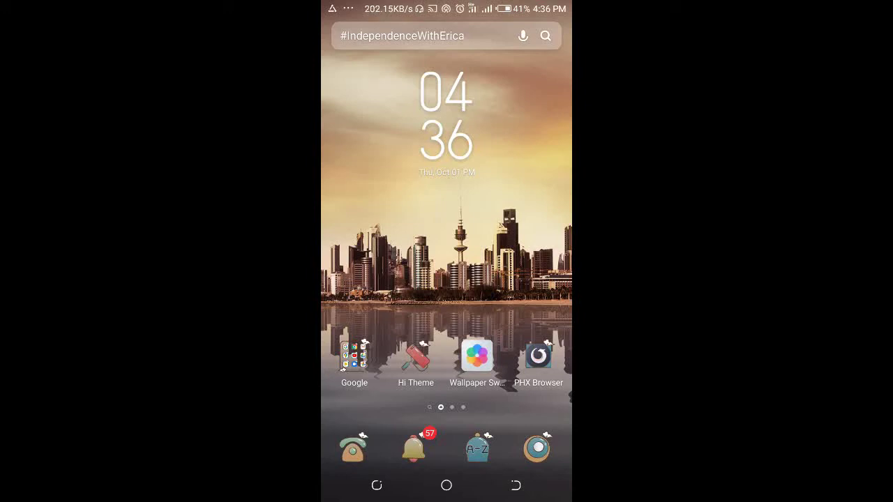
Step: Flip through the home screen pages and open the alphabetical app drawer
mouse_move(517, 279)
left_mouse_down()
mouse_move(377, 280)
mouse_move(516, 279)
left_mouse_up()
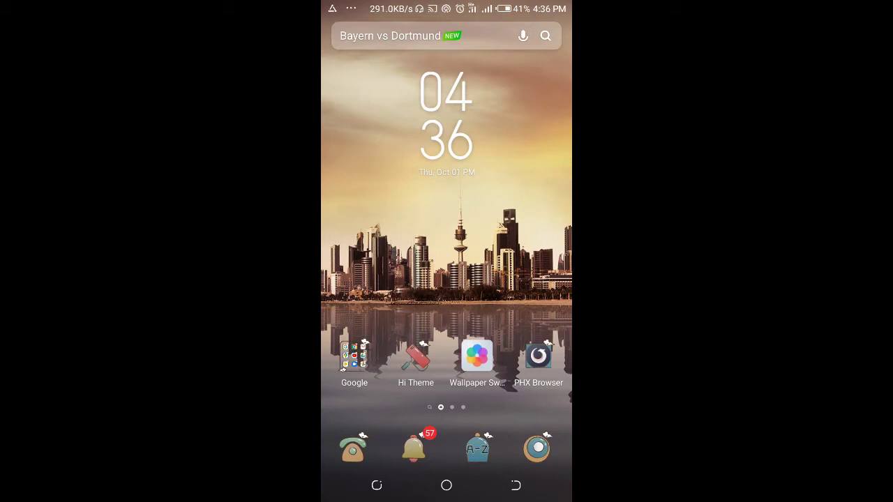
mouse_move(517, 279)
left_mouse_down()
mouse_move(376, 279)
mouse_move(516, 279)
left_mouse_up()
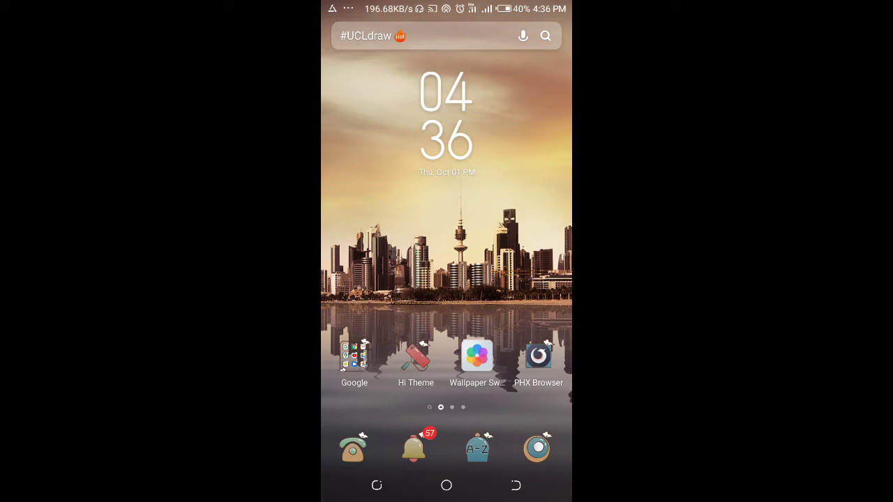
mouse_move(502, 279)
left_mouse_down()
mouse_move(377, 280)
mouse_move(503, 279)
left_mouse_up()
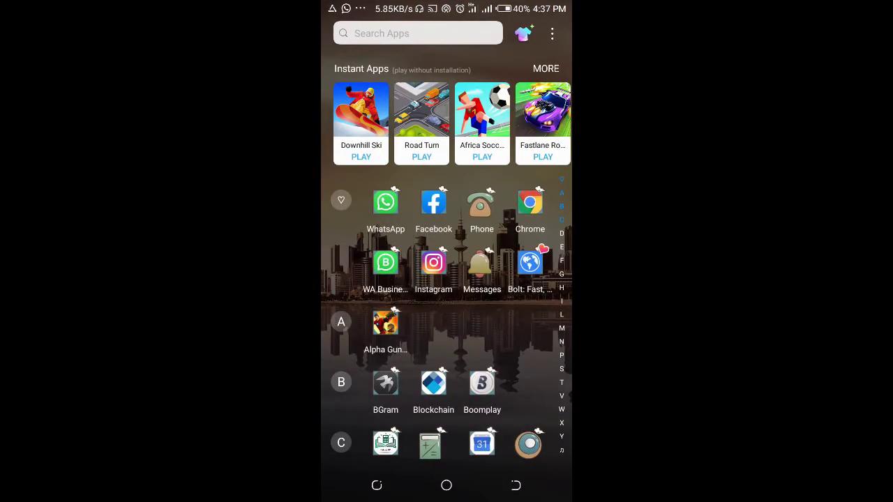
left_click(516, 485)
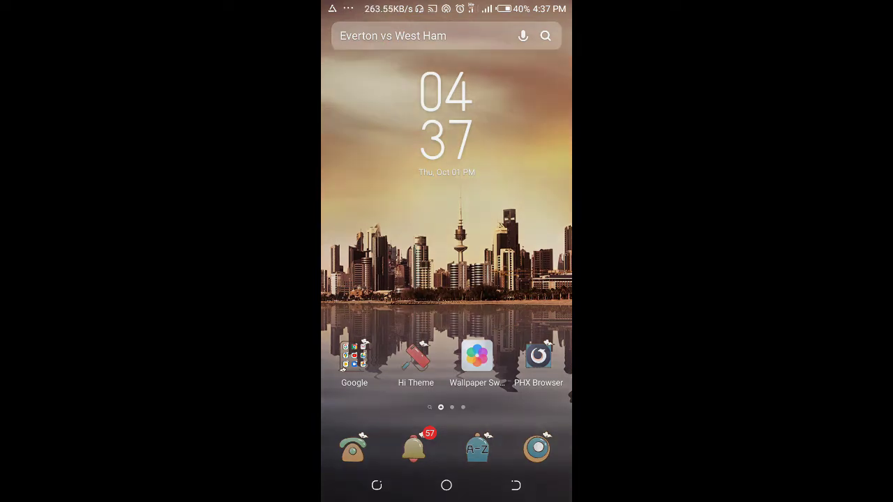
left_click_drag(447, 314, 447, 174)
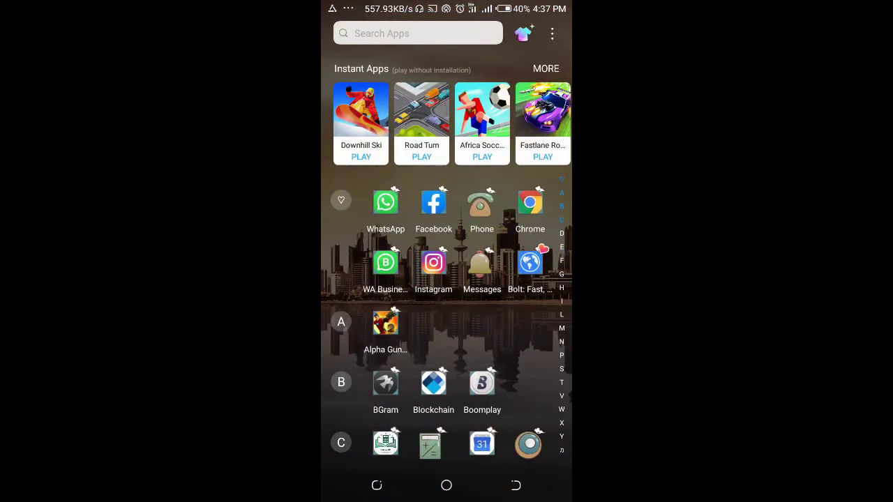
left_click(386, 202)
left_click(515, 485)
Step: Launch WA Business and scroll the Chats list to the customer's one-to-one conversation
left_click(385, 262)
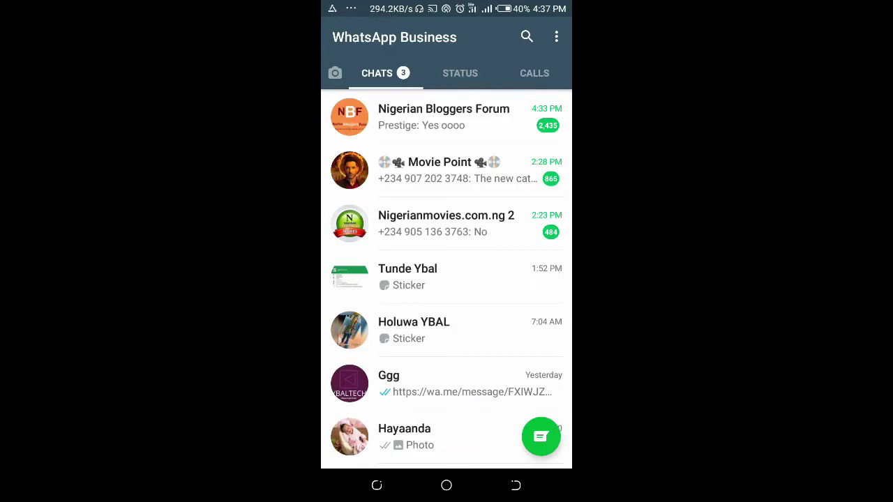
scroll(447, 279, "down", 1)
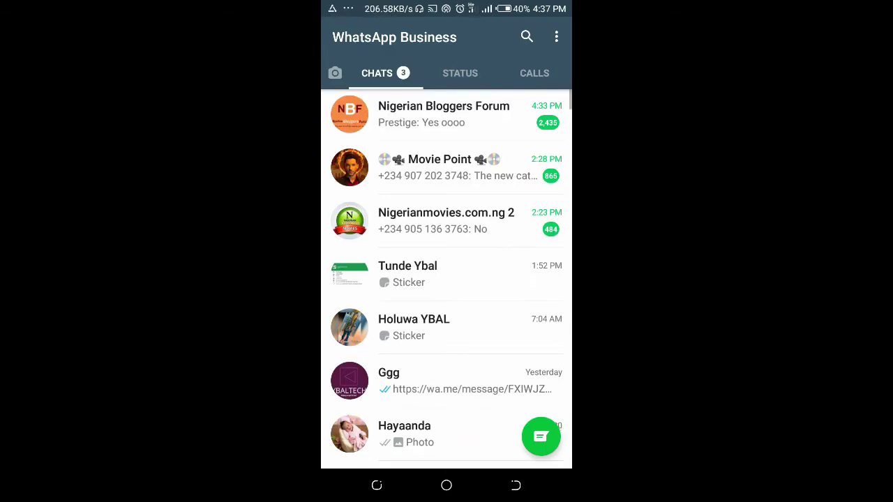
scroll(446, 279, "down", 1)
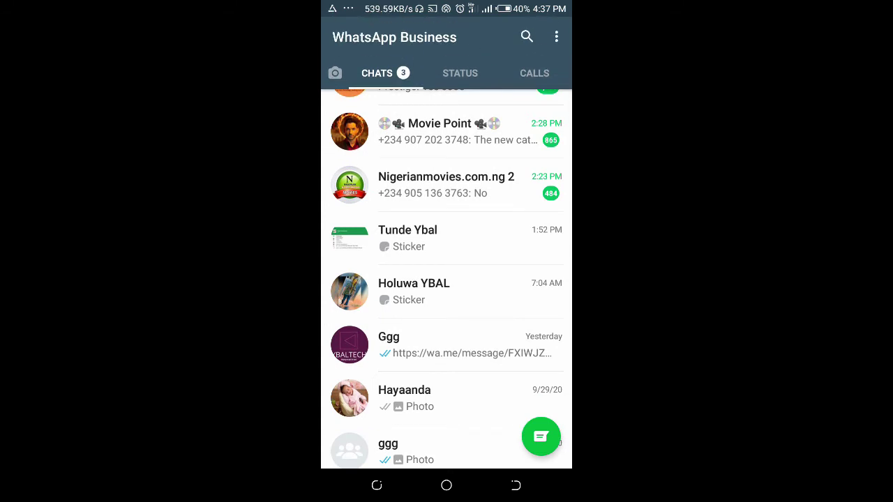
scroll(447, 280, "down", 1)
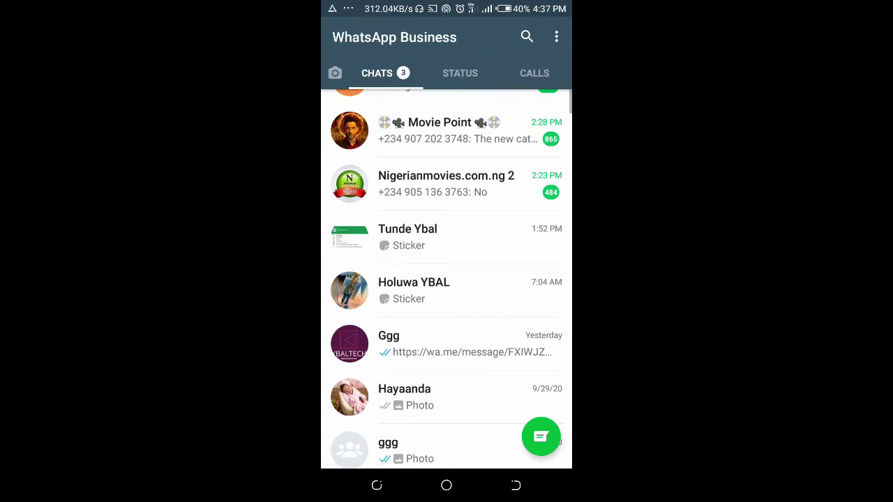
scroll(446, 279, "down", 2)
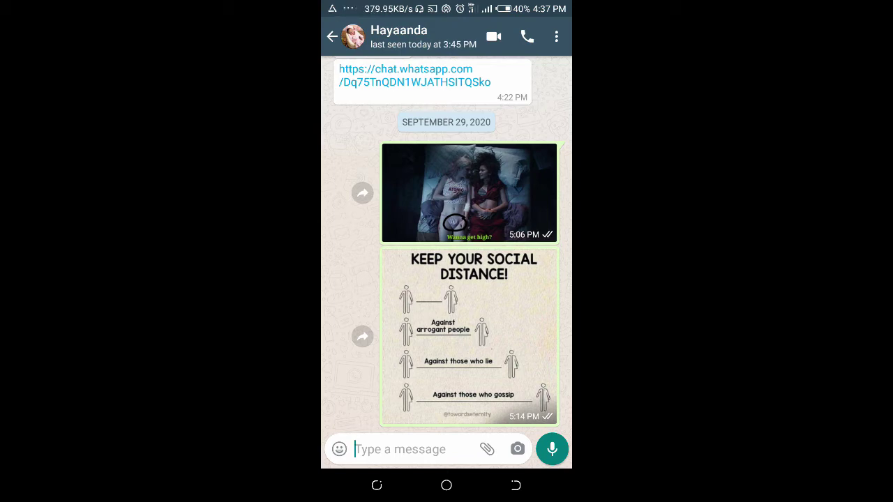
Step: Choose Catalog from the attachment sheet to list the two watch products for this chat
scroll(446, 244, "up", 3)
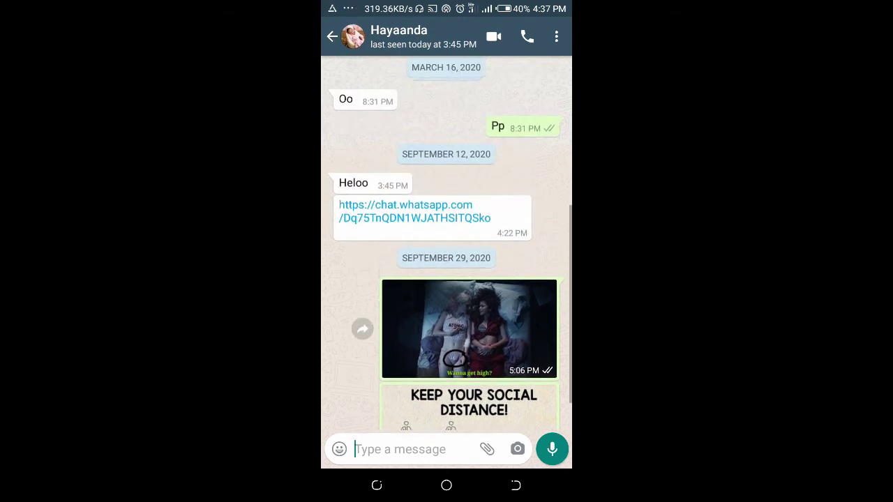
scroll(447, 244, "down", 3)
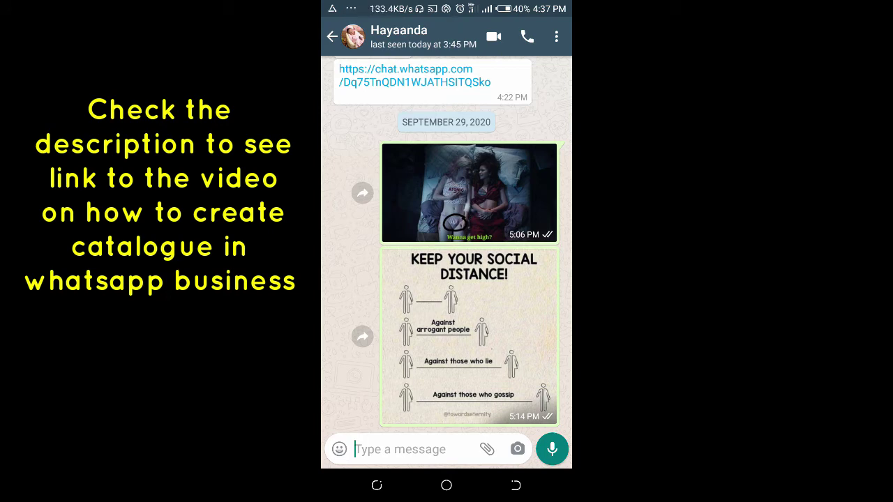
left_click(487, 449)
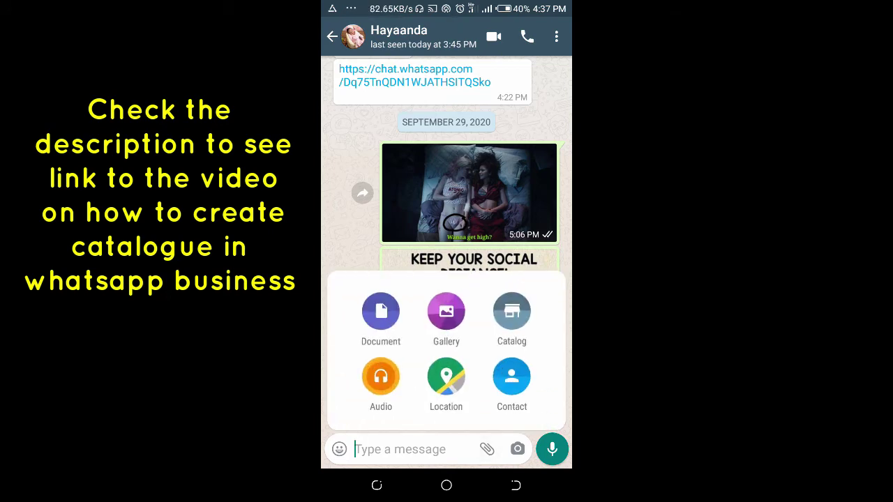
left_click(512, 311)
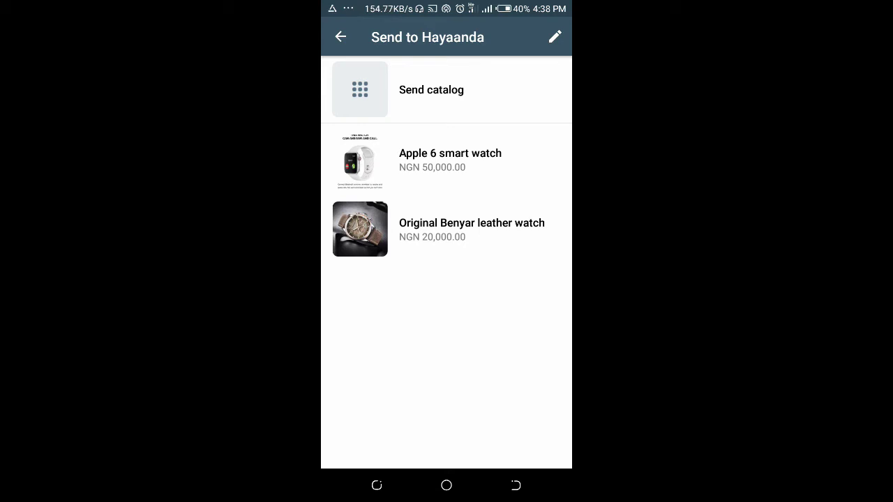
Step: Select the Apple 6 smart watch (NGN 50,000.00), send it, then dismiss the notification shade
left_click(447, 159)
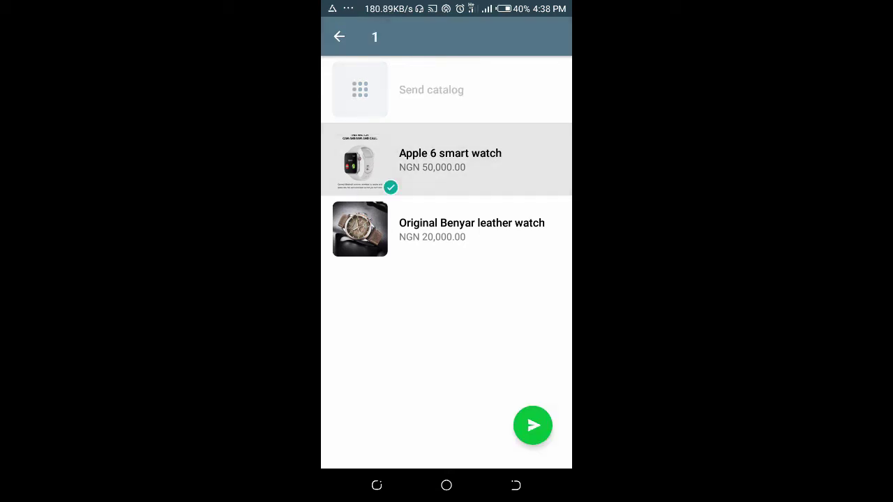
left_click(532, 426)
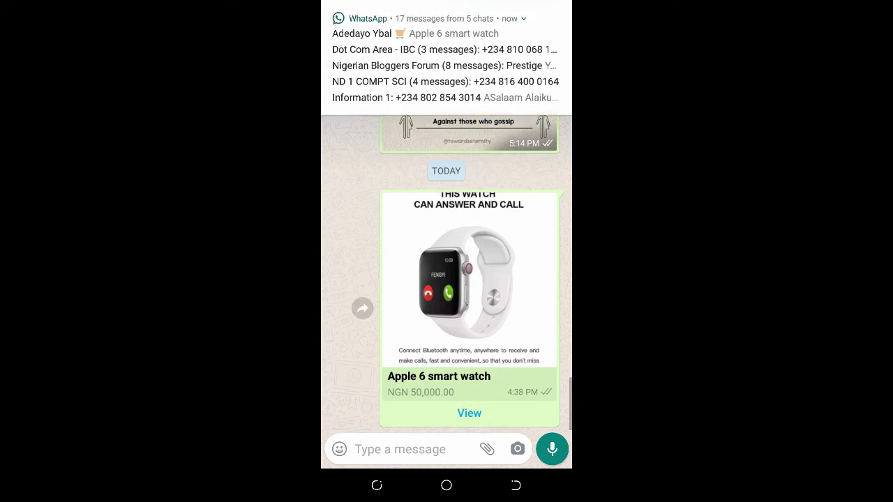
left_click_drag(446, 21, 447, 279)
scroll(447, 279, "down", 5)
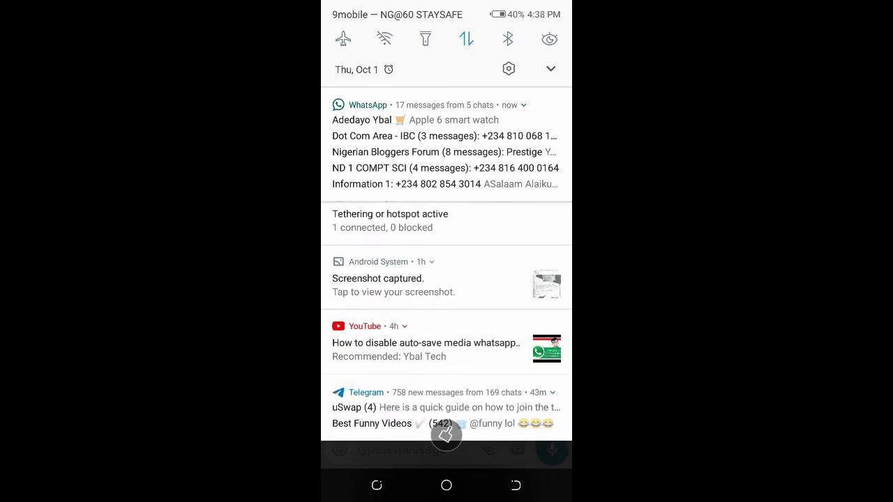
left_click_drag(447, 348, 447, 69)
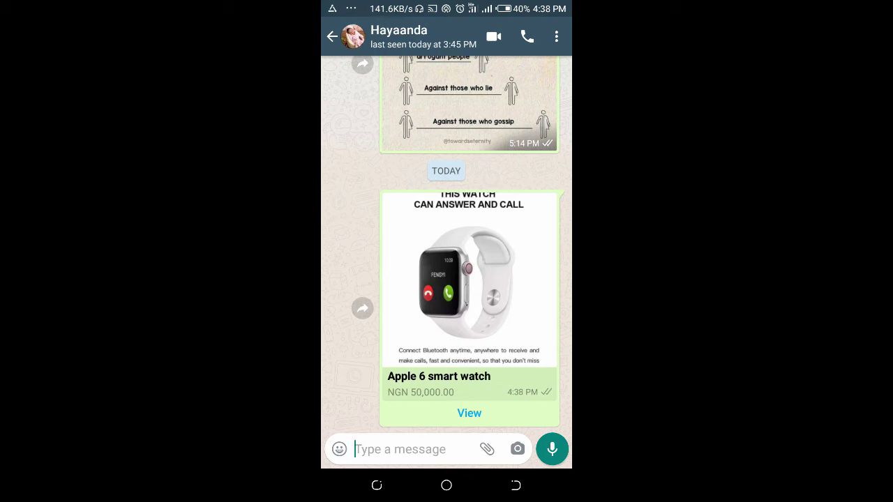
left_click(469, 413)
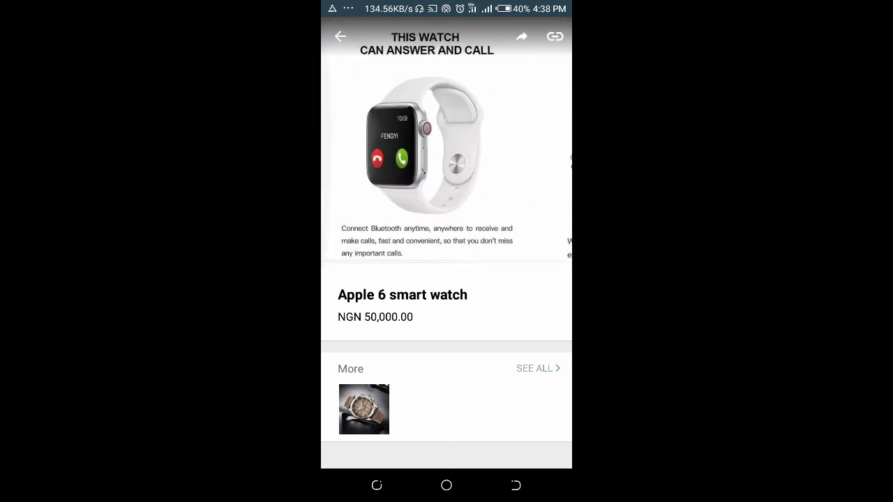
left_click(515, 485)
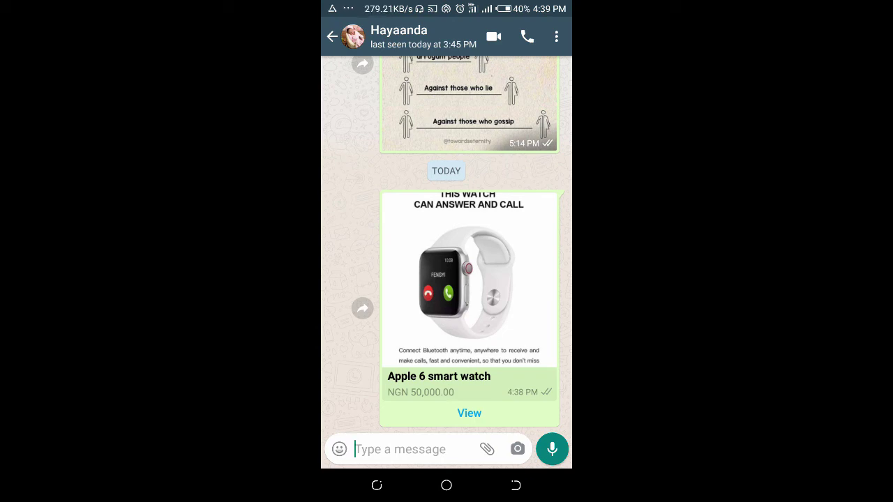
Step: Go back to the Chats list and confirm the customer's chat on top previews the Apple 6 smart watch
left_click(516, 485)
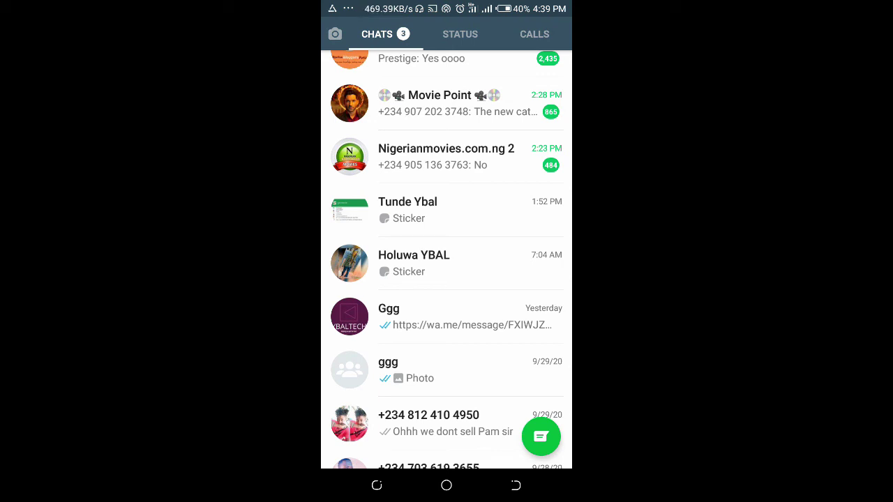
scroll(451, 260, "up", 1)
scroll(447, 258, "up", 3)
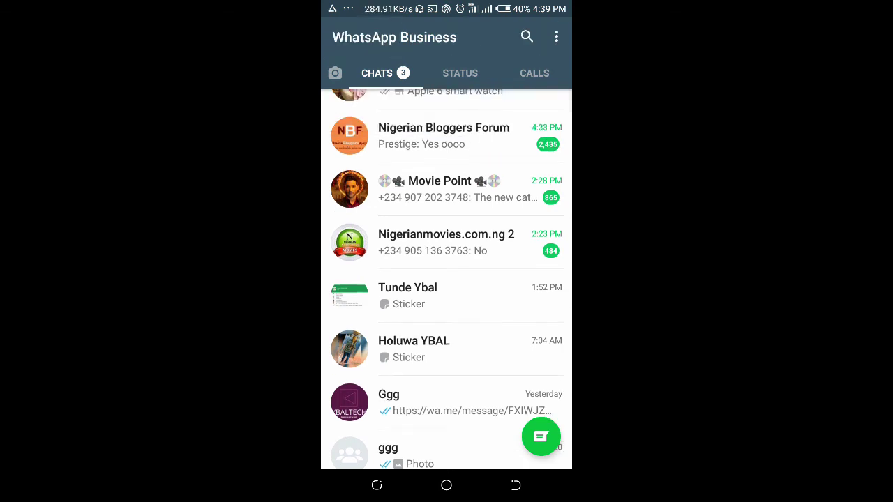
scroll(447, 279, "up", 1)
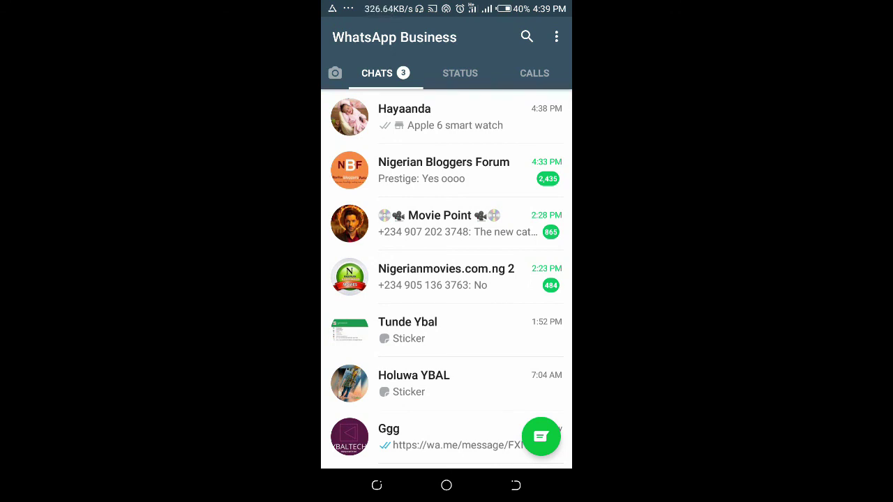
scroll(446, 279, "down", 1)
scroll(447, 279, "down", 4)
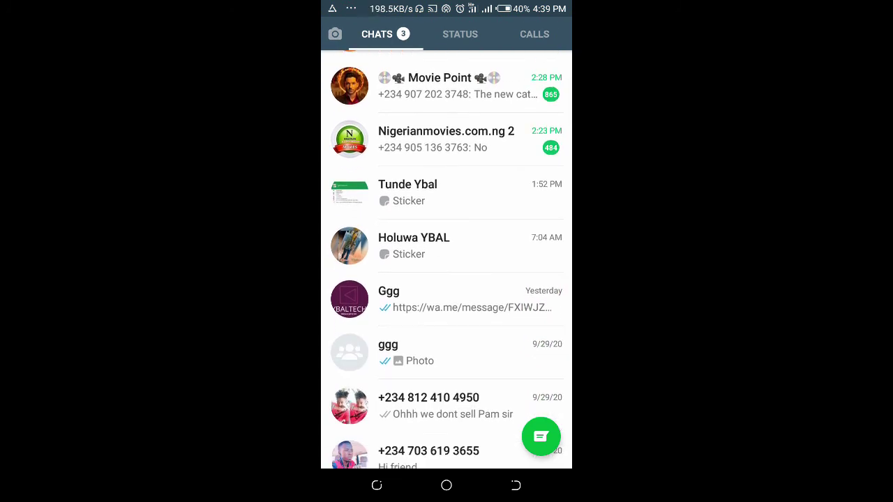
scroll(447, 279, "down", 4)
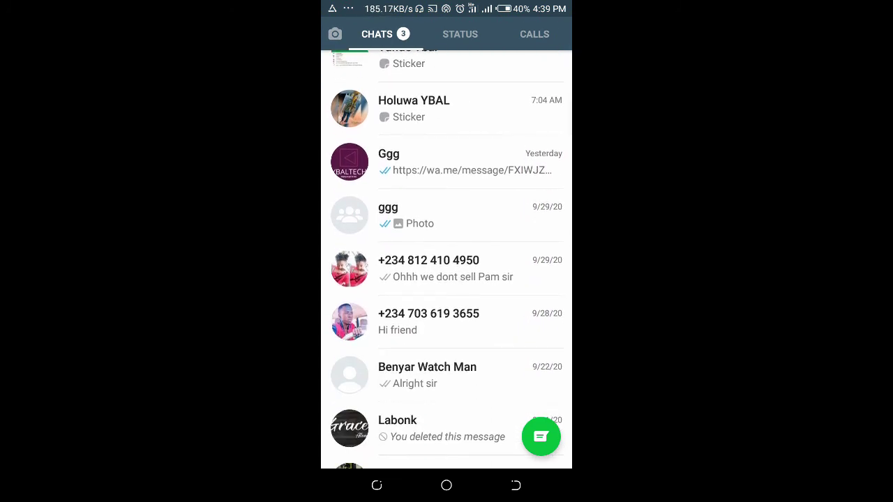
scroll(447, 258, "up", 1)
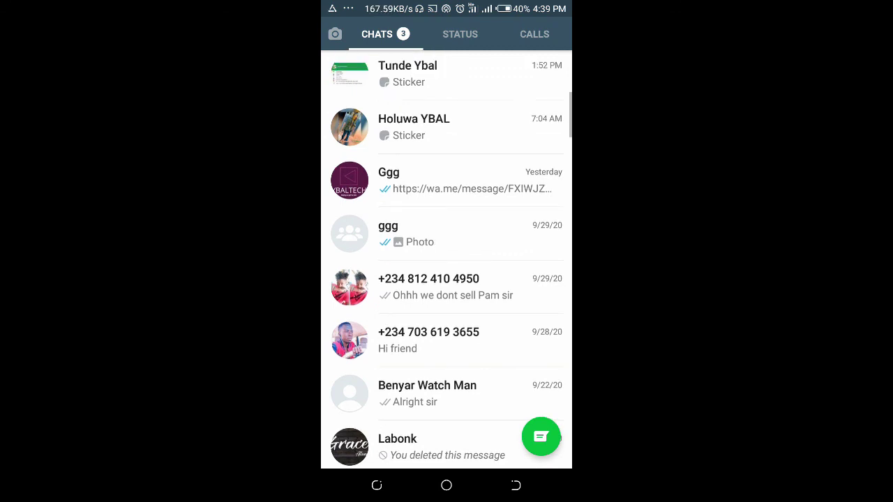
scroll(446, 258, "up", 5)
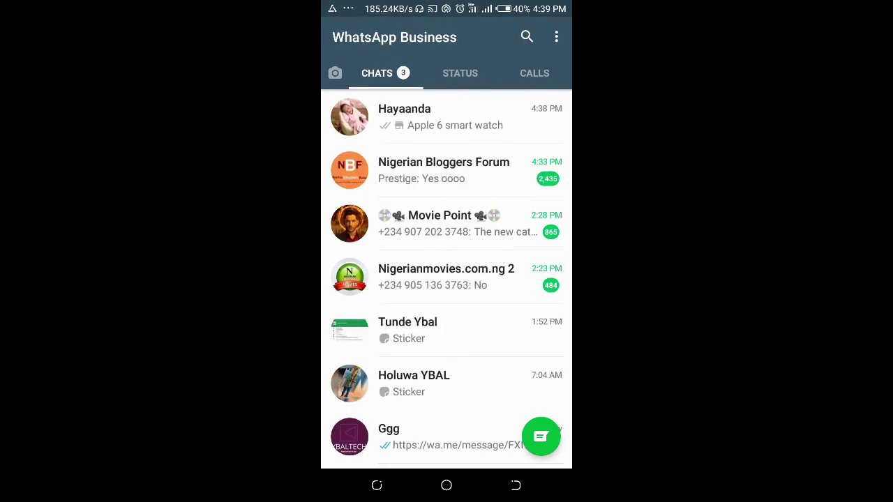